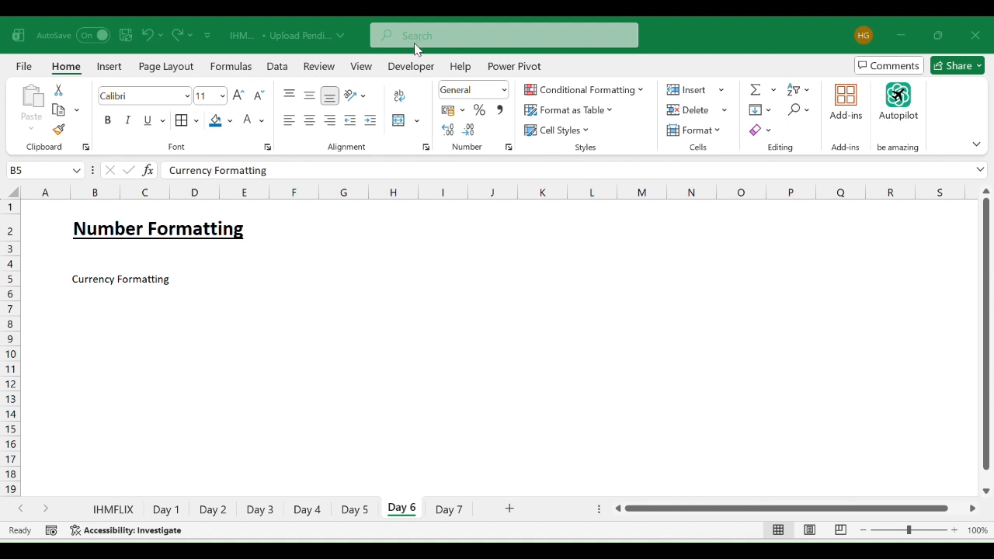
- Set the font of the entire sheet to Times New Roman
click(87, 276)
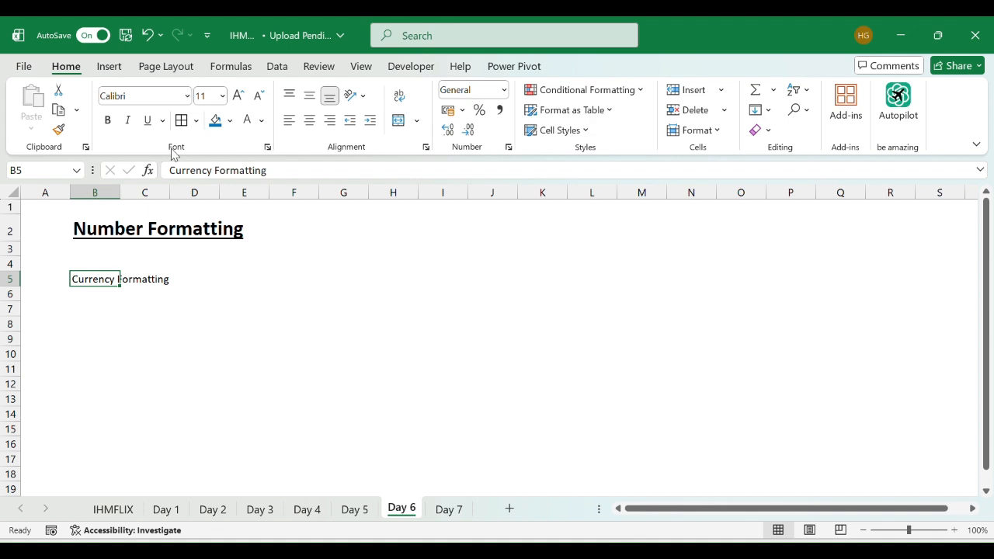
key(ctrl+a)
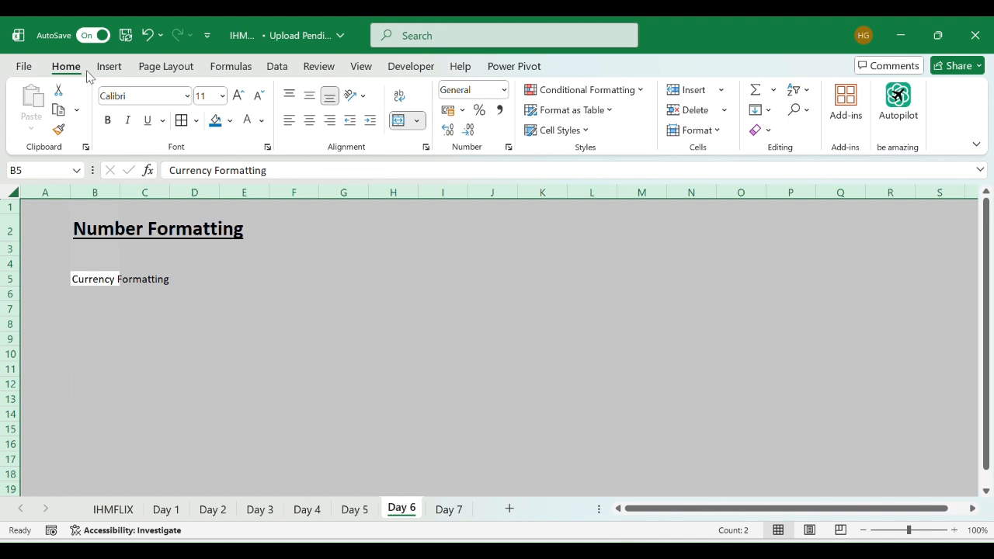
click(167, 96)
text(Times New Roman)
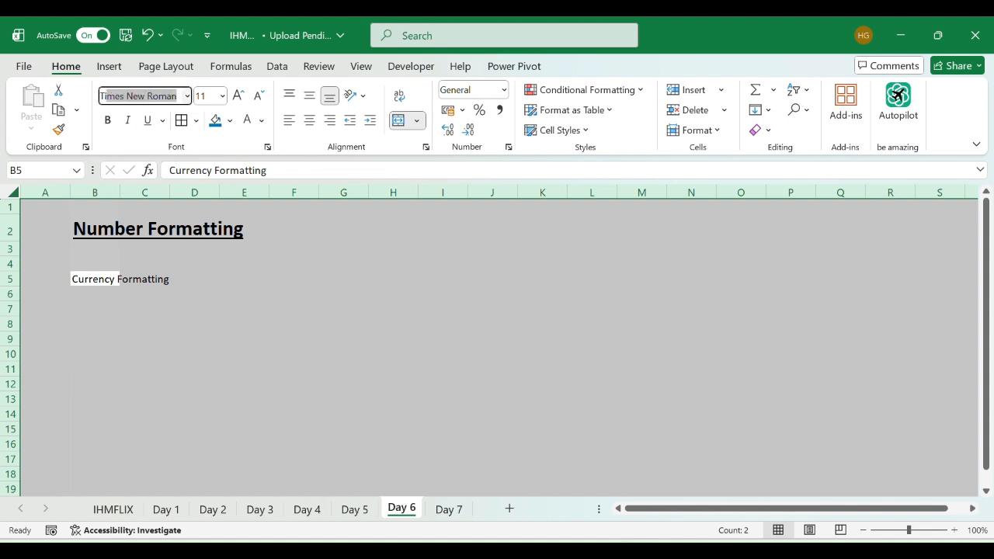
key(Tab)
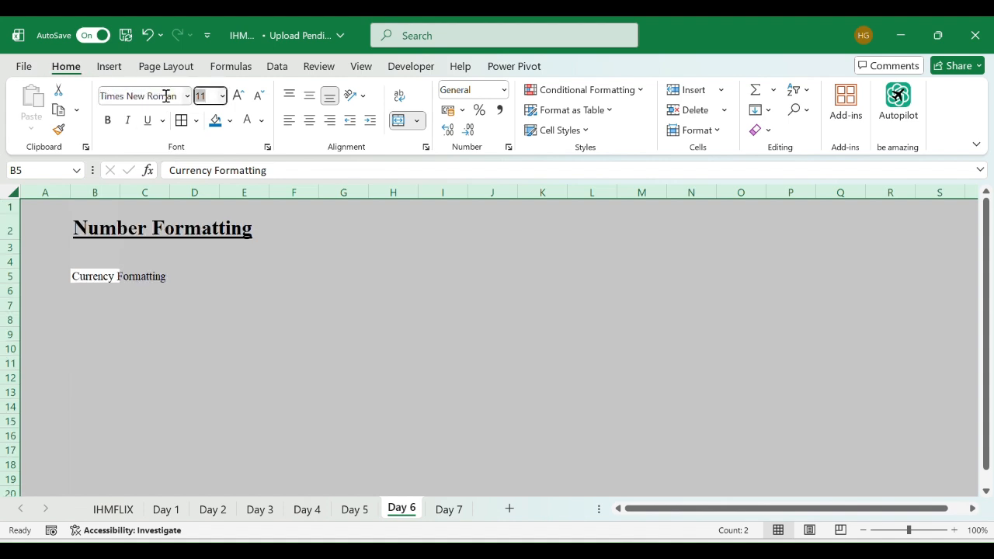
key(Return)
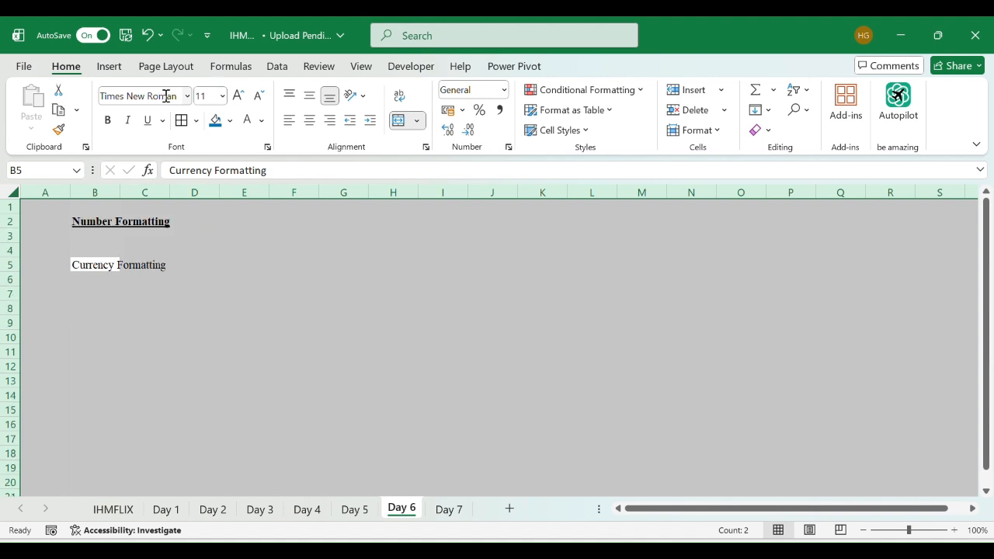
- Make the Currency Formatting heading in B5 bold, italic and underlined
click(163, 418)
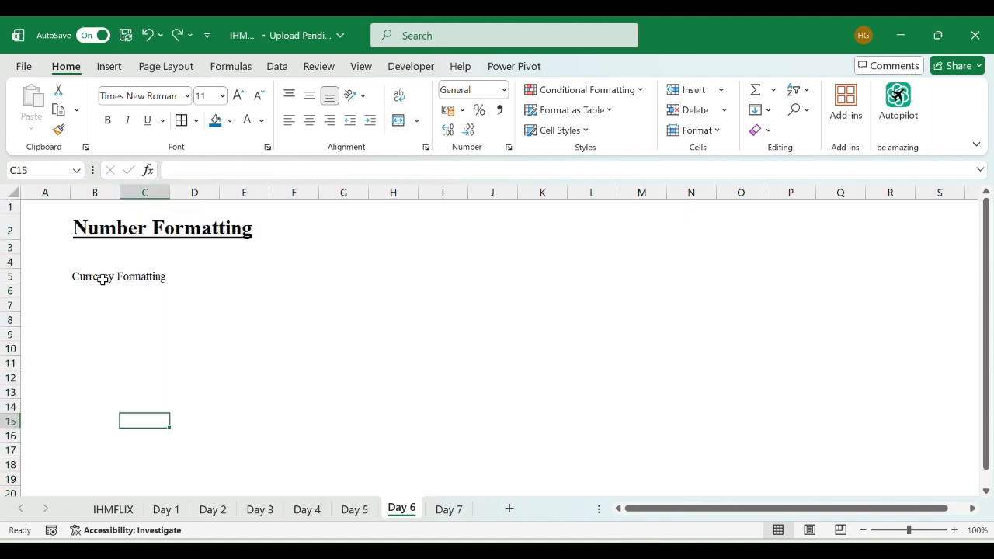
click(101, 279)
key(ctrl+b)
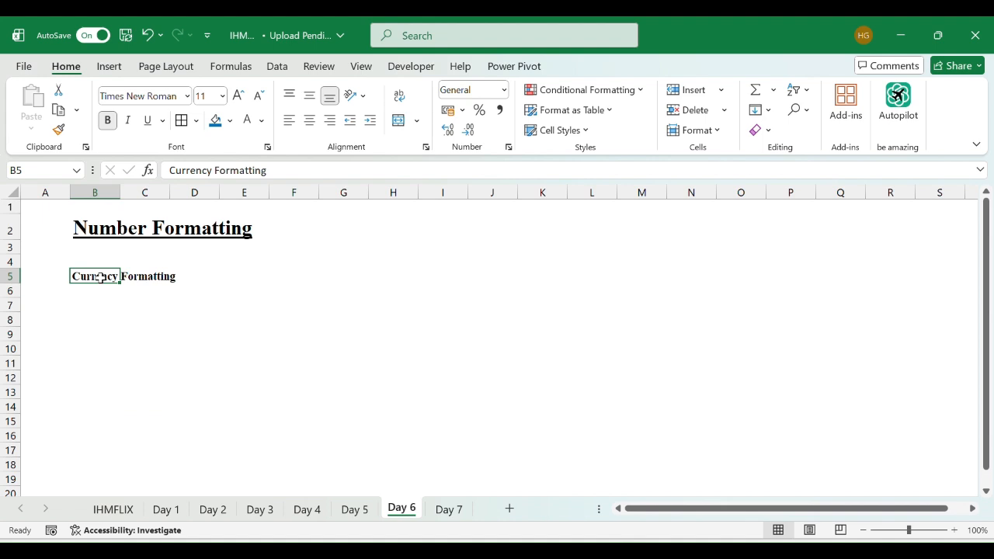
key(ctrl+i)
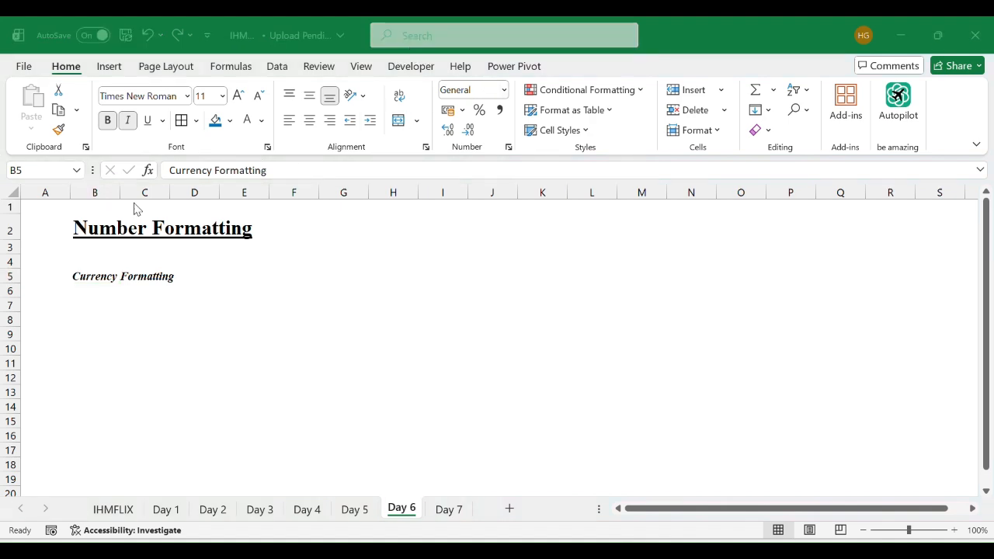
click(88, 282)
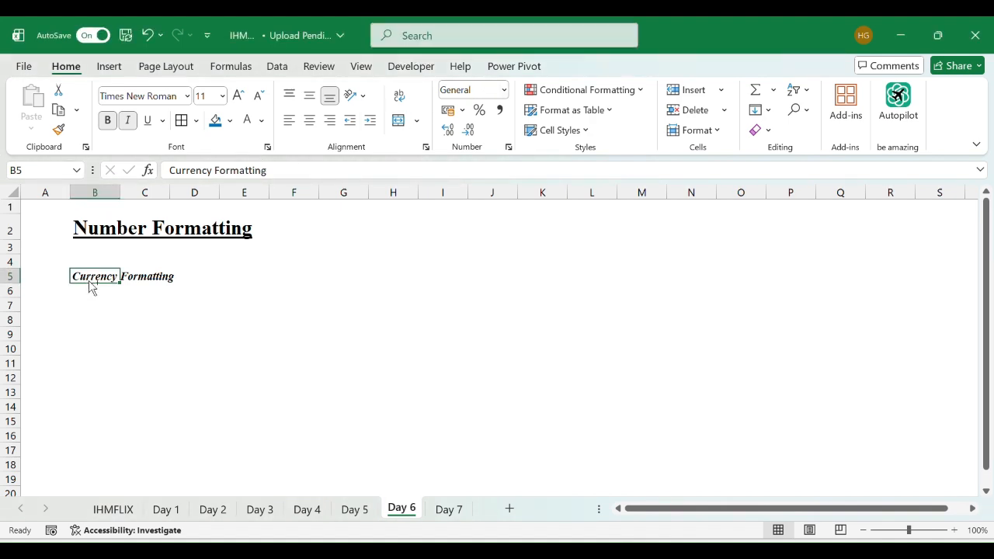
key(ctrl+u)
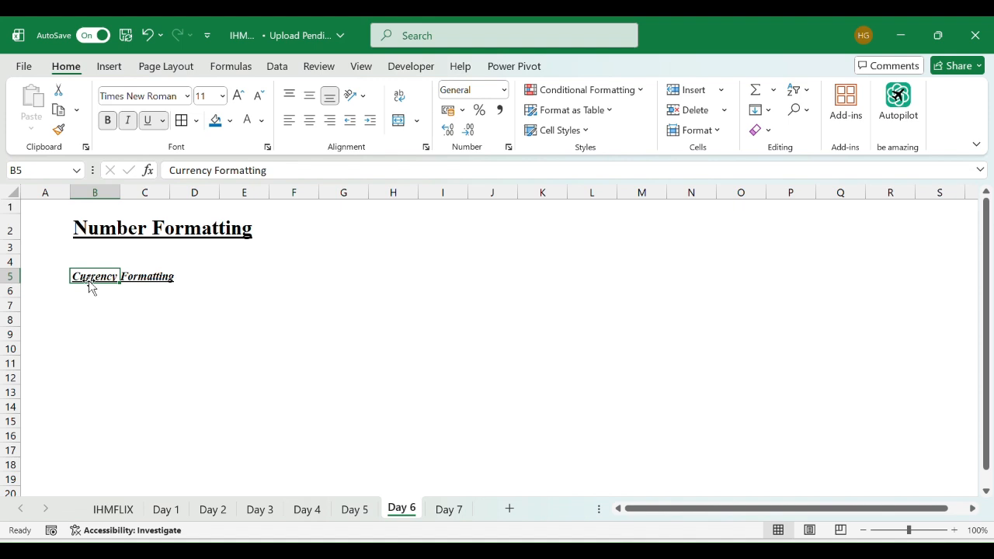
- Enter the amount 5000 in cell B8
key(Down)
key(Down)
key(Down)
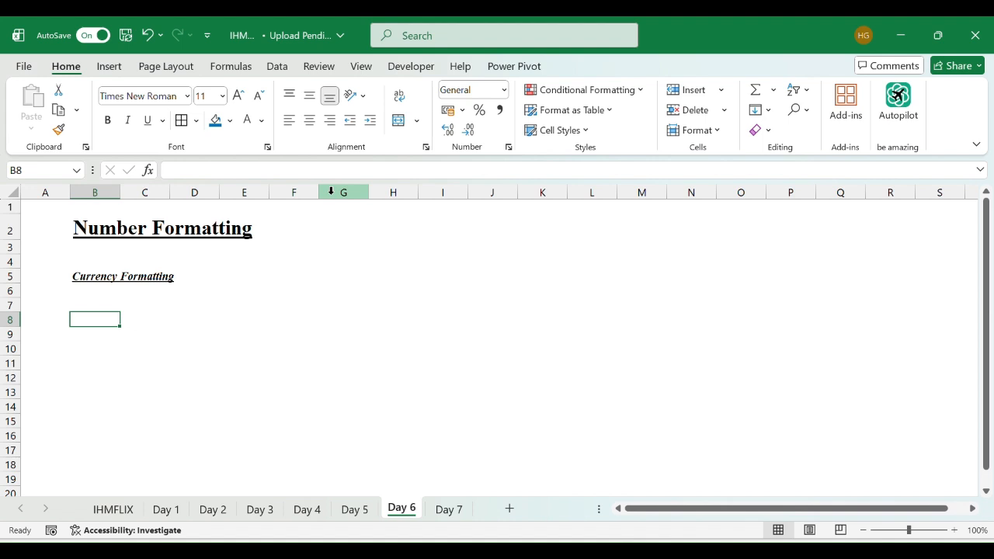
key(F2)
text(5)
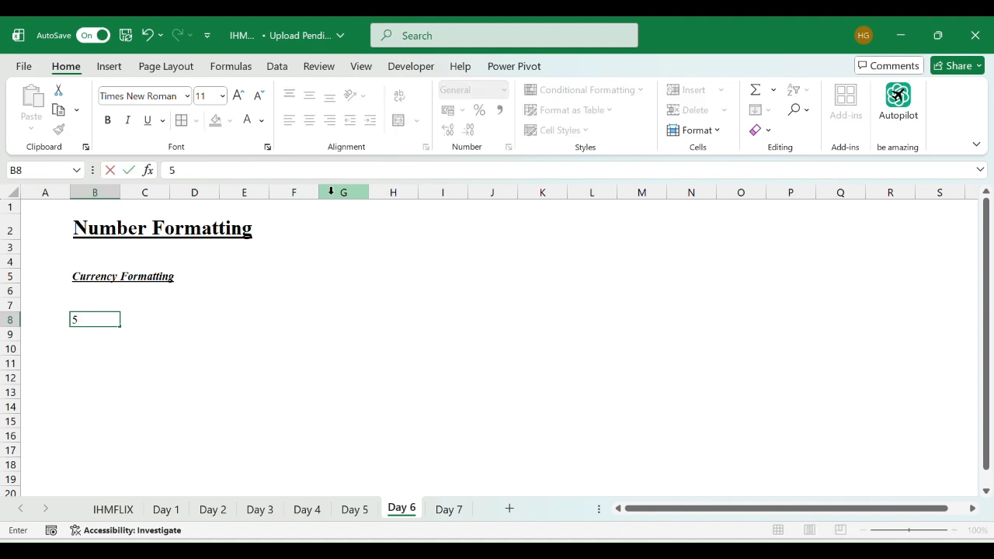
text(000)
key(Up)
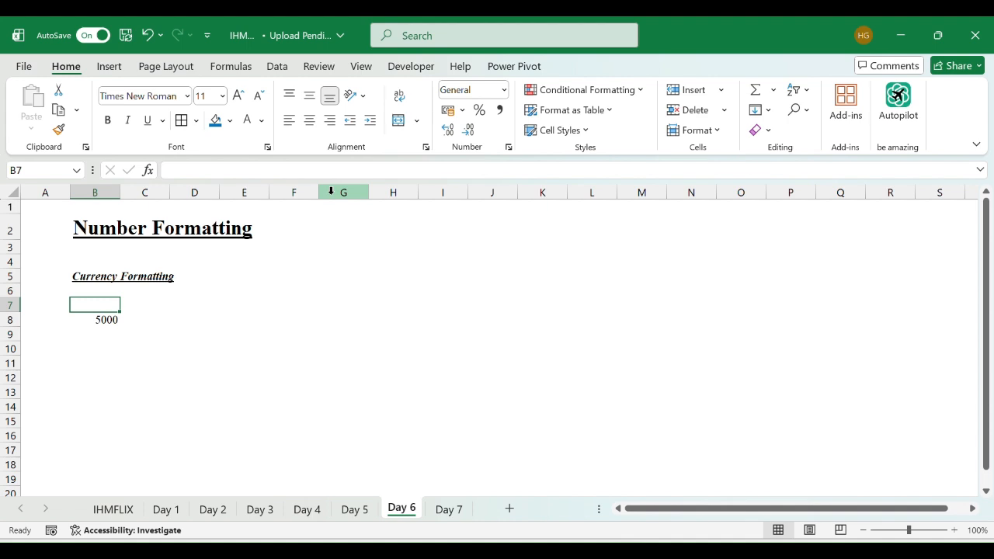
- Enter the label Revenue in cell B7 above the amount
text(Revenue)
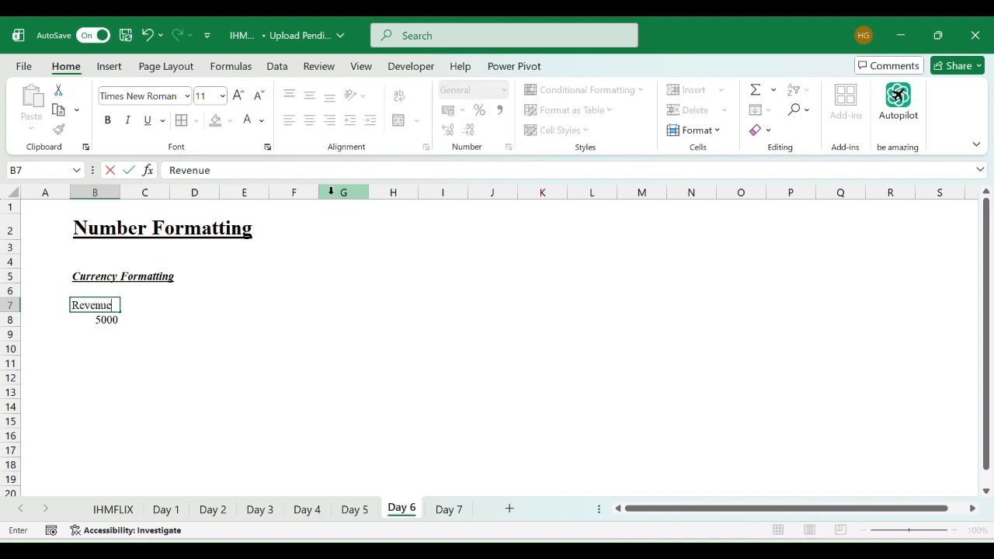
key(ctrl+u)
key(Return)
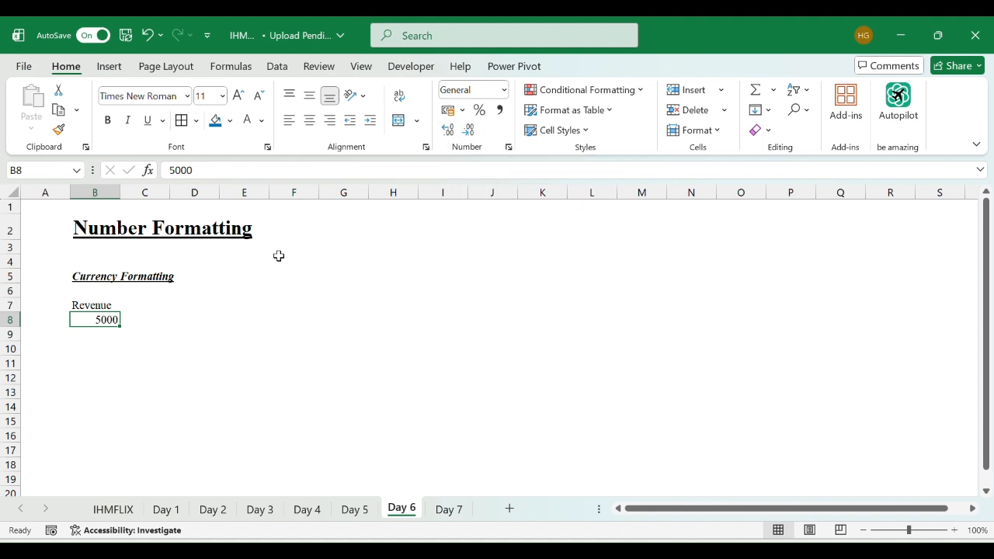
- Format the revenue amount as Indian rupee accounting with no decimal places
click(463, 110)
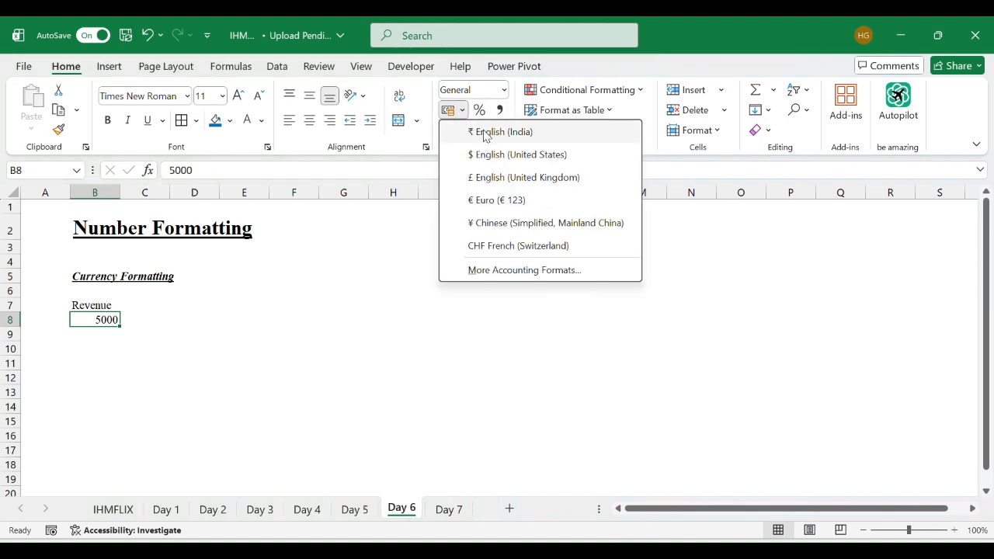
click(489, 134)
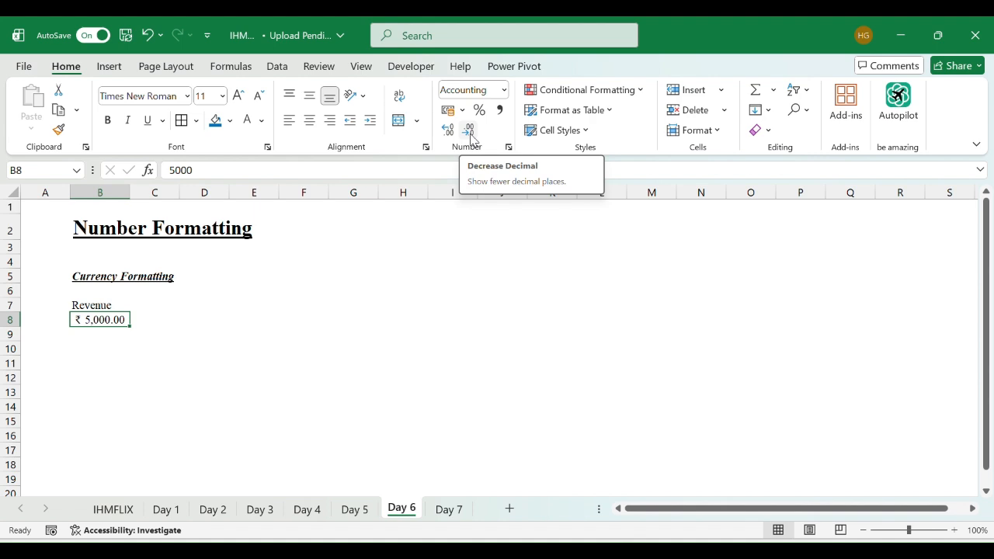
double_click(471, 139)
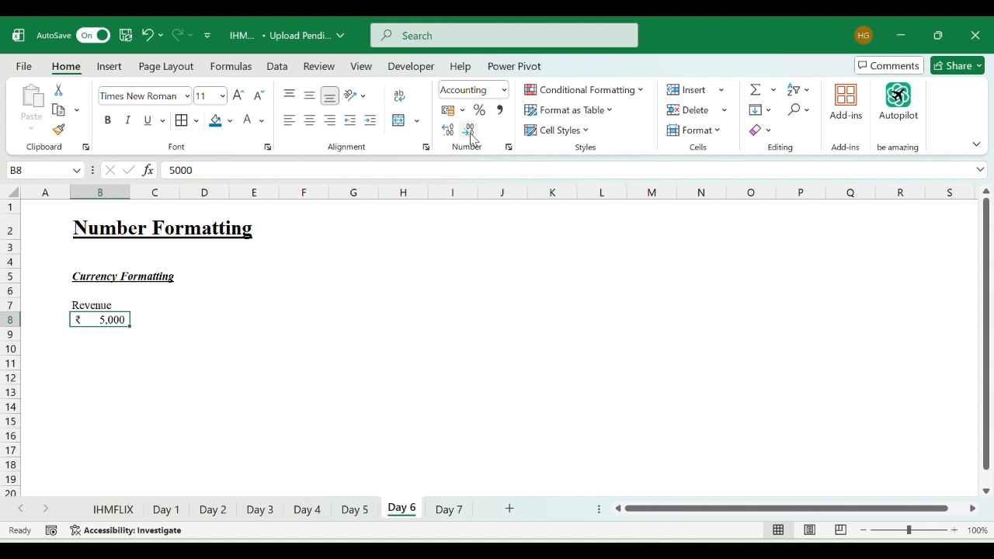
- Switch the revenue amount to US dollar accounting format with no decimal places
click(463, 110)
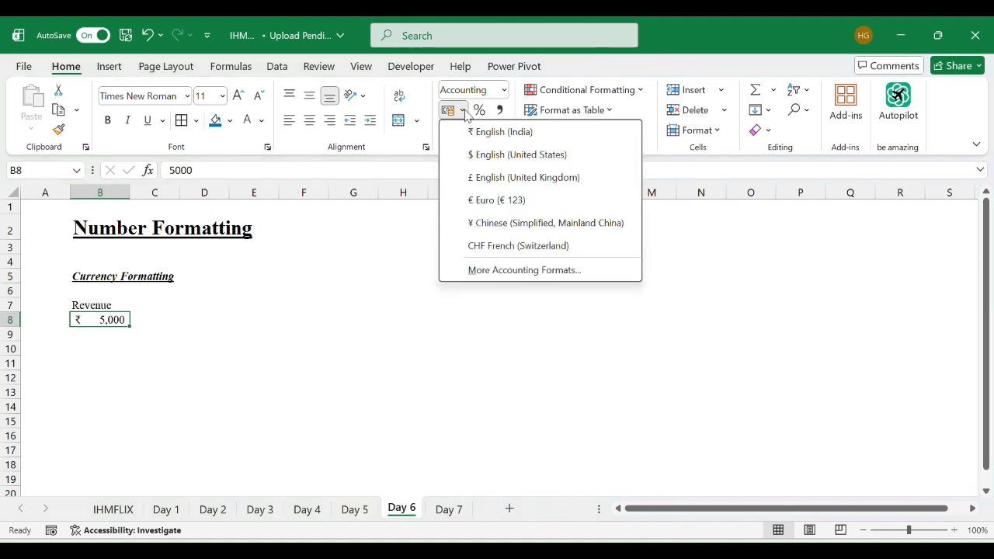
click(489, 156)
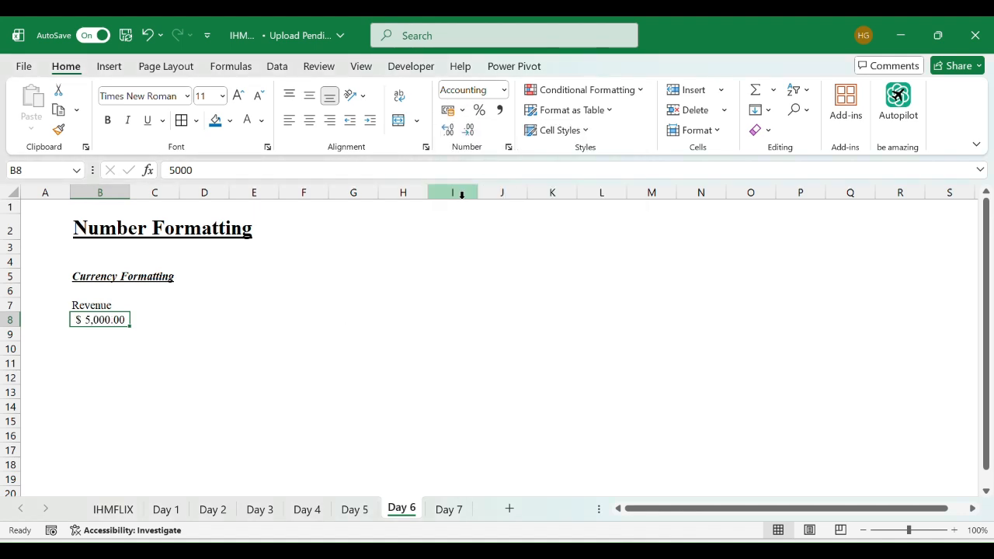
click(469, 131)
click(468, 130)
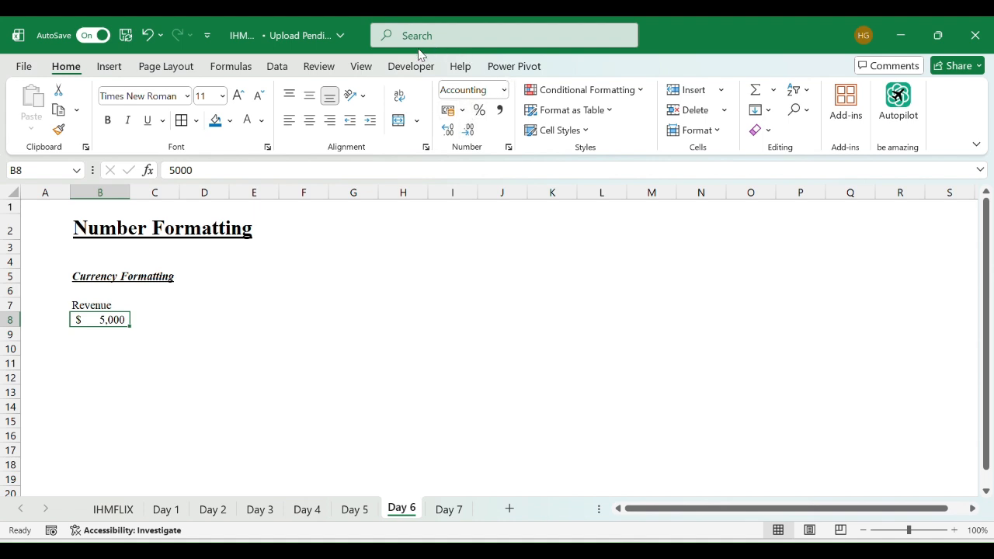
key(ctrl+1)
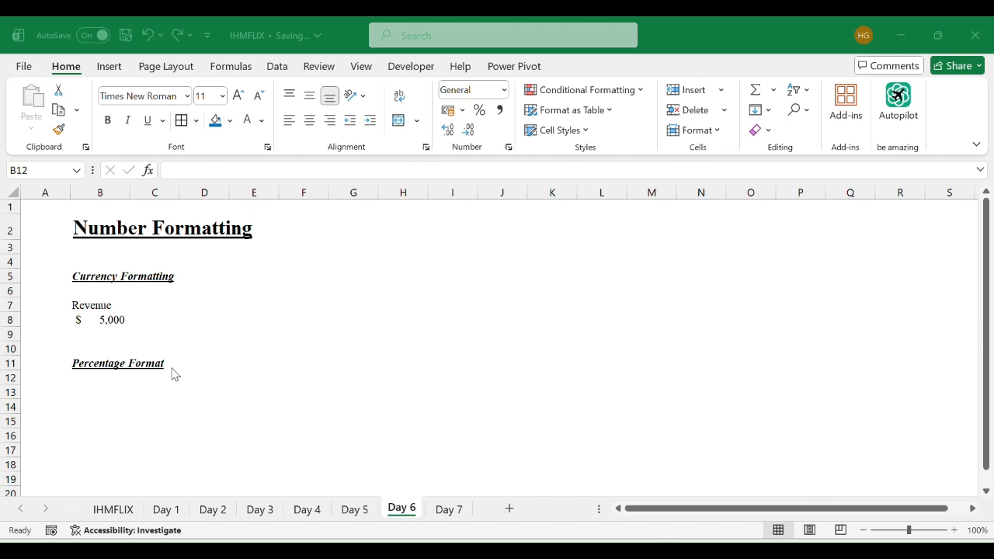
- Enter 0.8 in B13 under the Percentage Format heading and apply percentage style to it
click(108, 424)
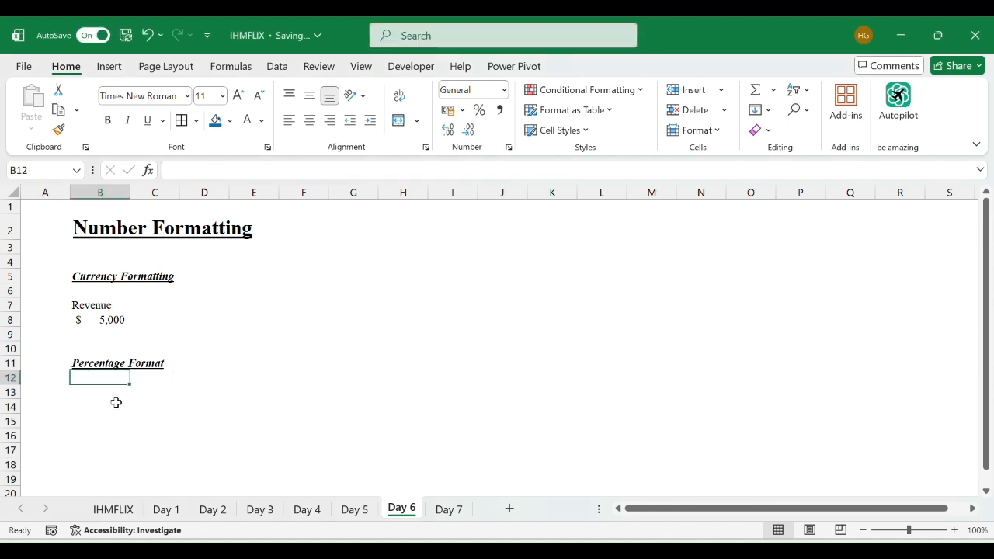
key(Down)
text(0.8)
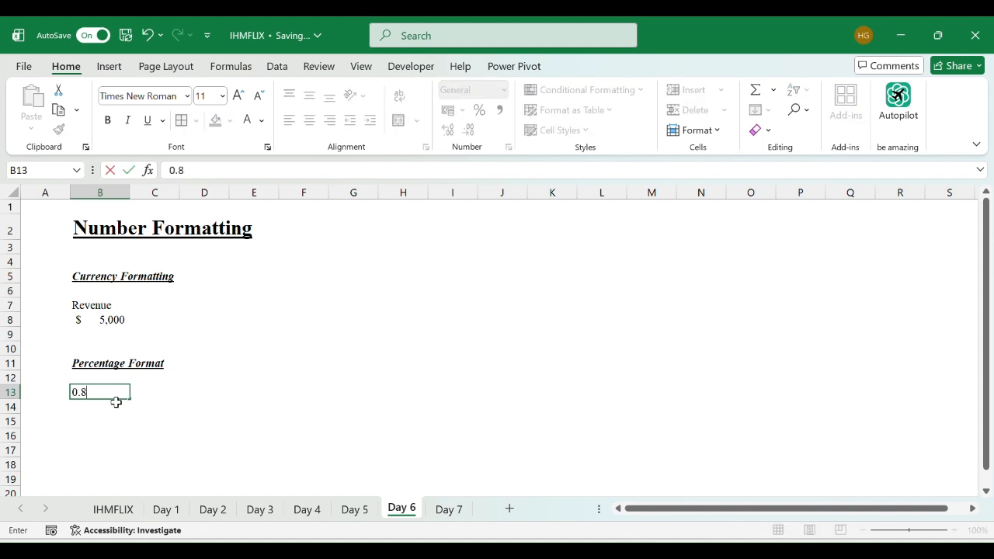
key(Return)
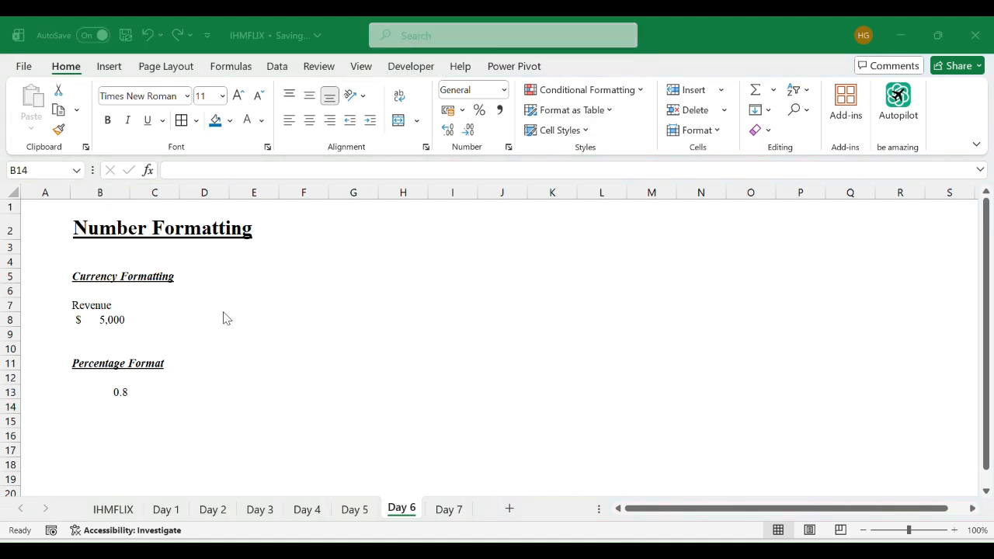
click(112, 392)
click(112, 392)
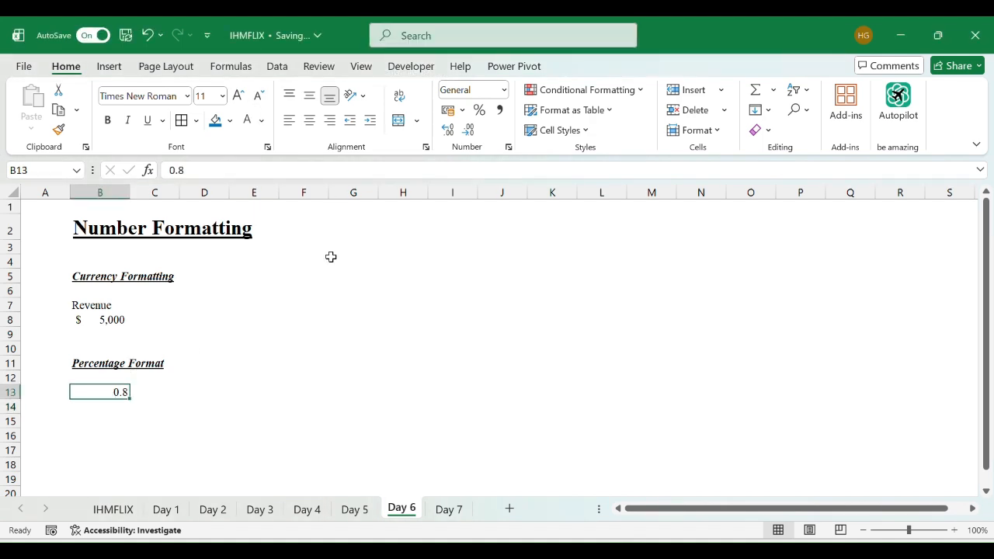
click(479, 112)
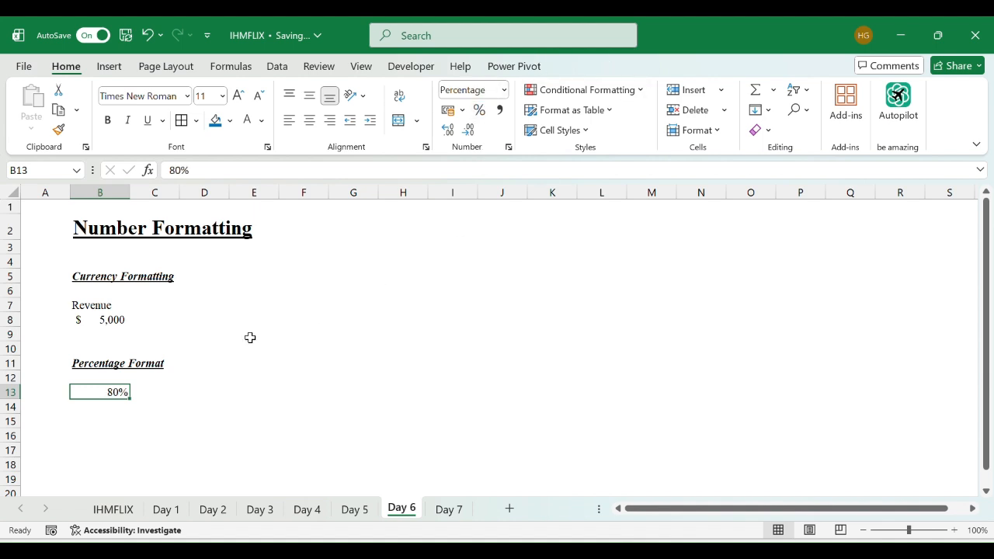
- Move the 80% value one cell right into C13
key(ctrl+x)
key(Right)
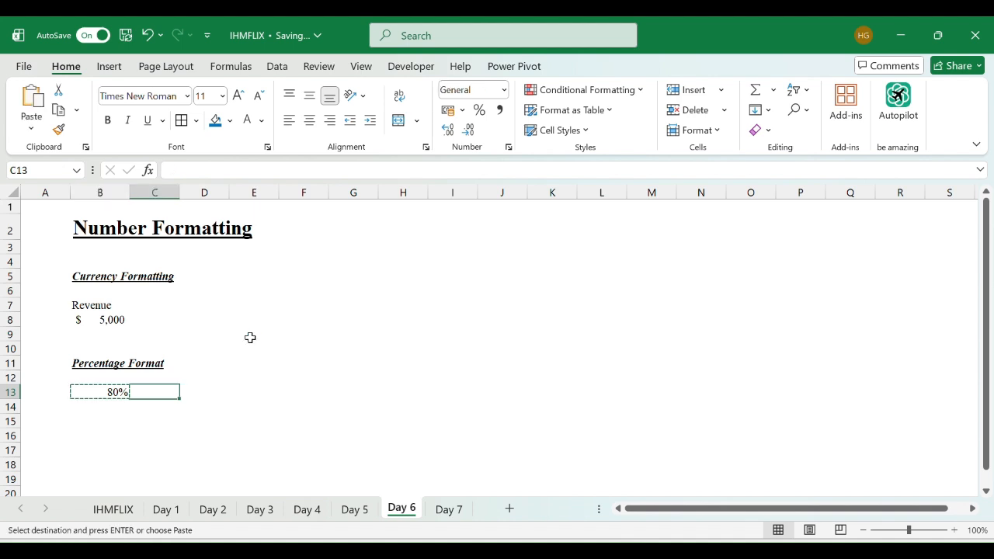
key(ctrl+v)
- Label B13 as Occupancy rate and widen column B to fit the text
key(Left)
text(Oc)
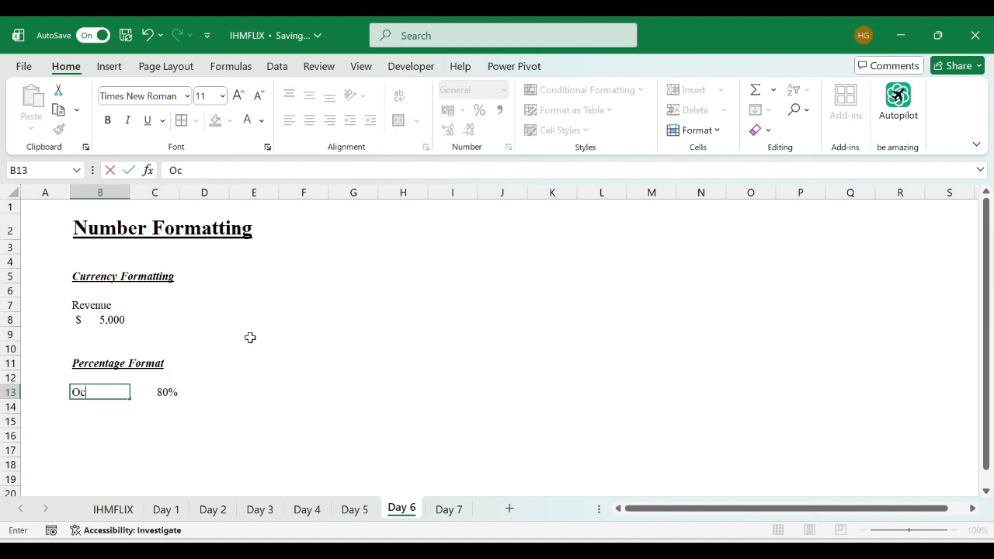
text(cupancy rate)
key(Return)
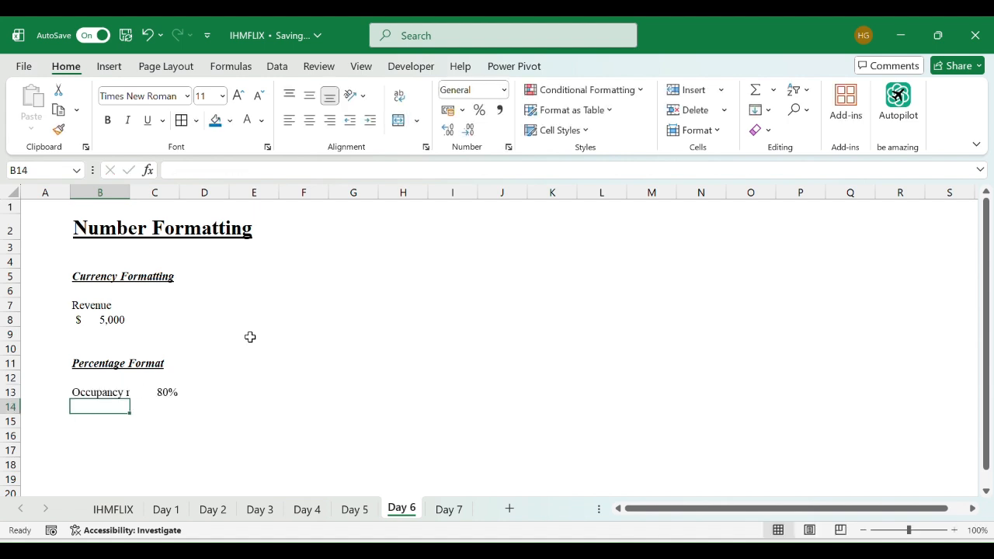
drag(126, 190, 158, 194)
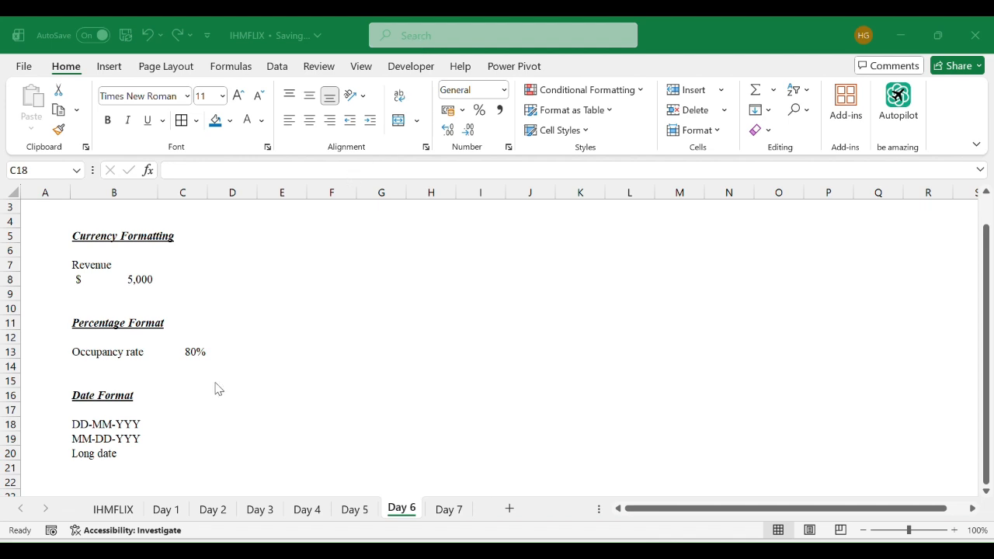
- Enter the date 21-01-2026 in C18 and format it as Long Date
text(21)
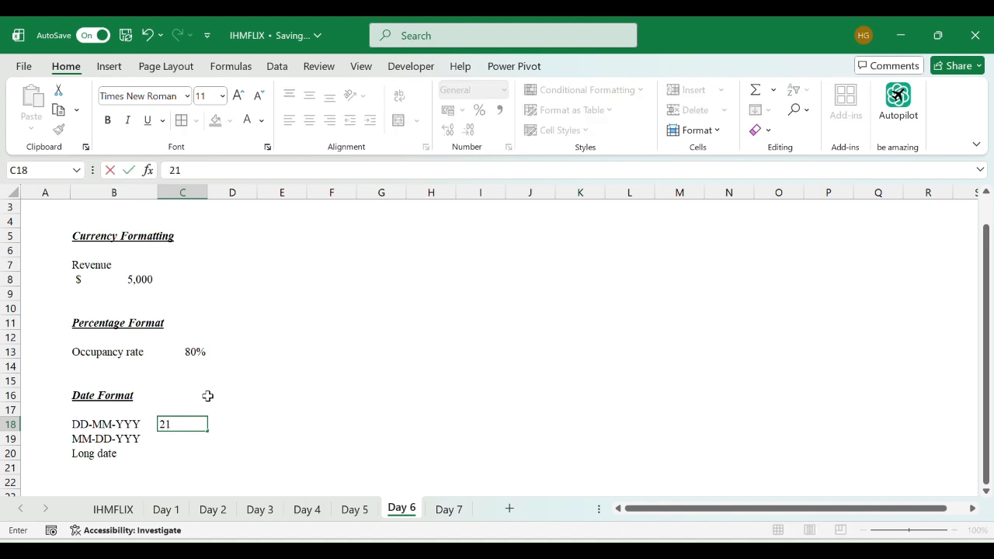
text(-01-2026)
key(ctrl+Return)
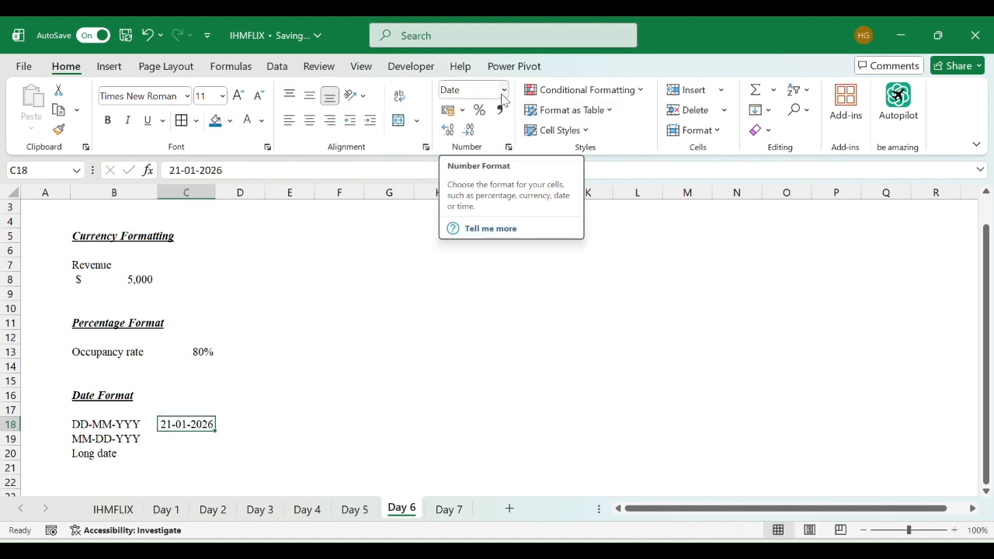
click(503, 97)
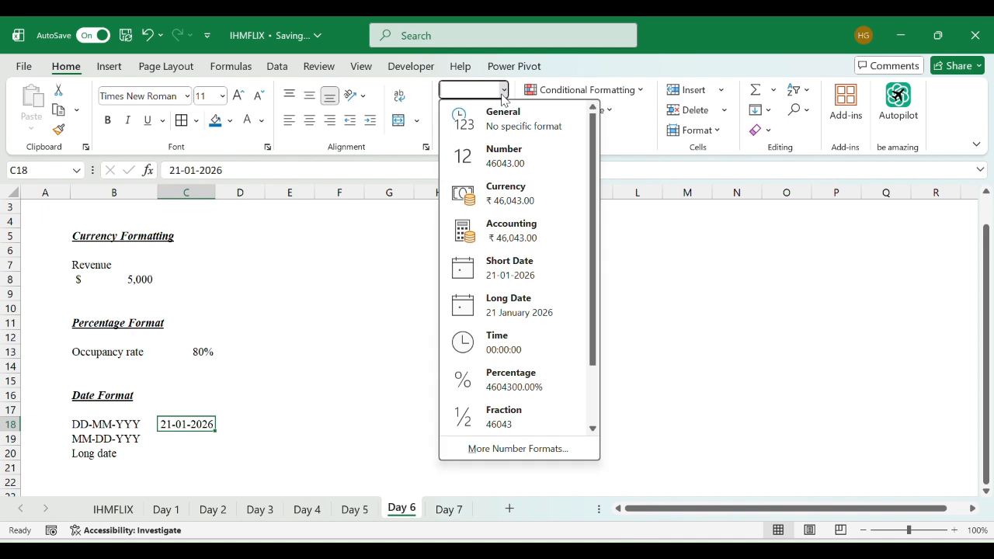
click(500, 314)
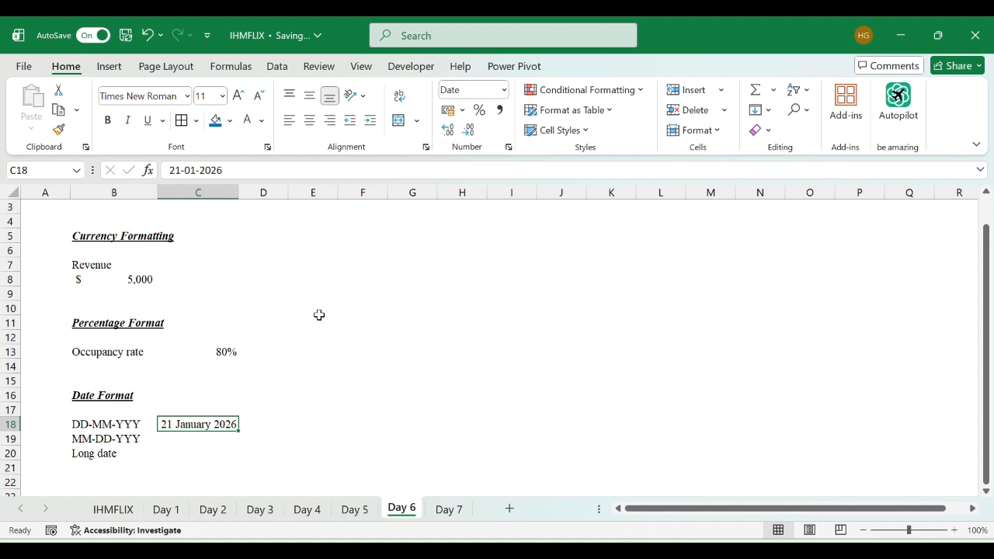
- Browse the number format options available for the date in C18 without applying one
click(504, 90)
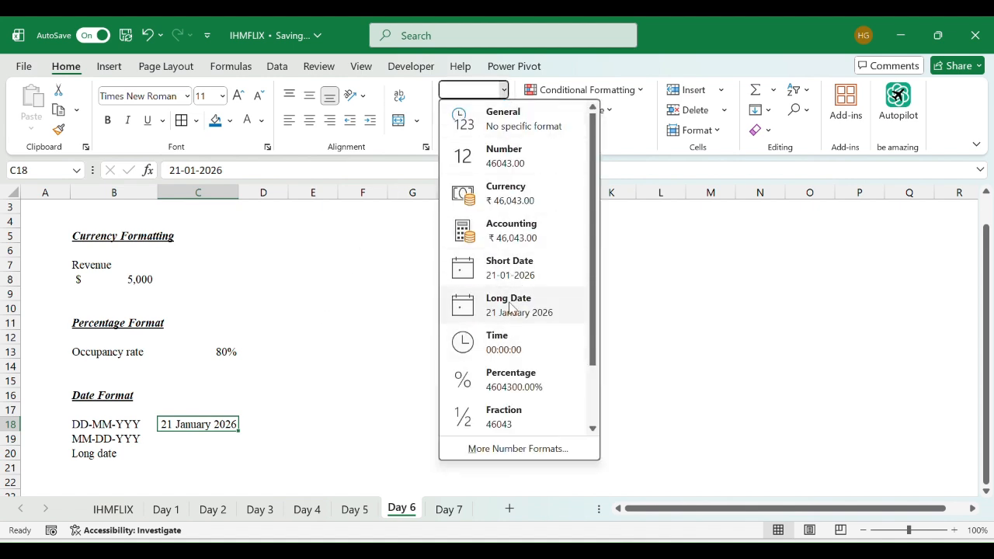
scroll(480, 346, down, 2)
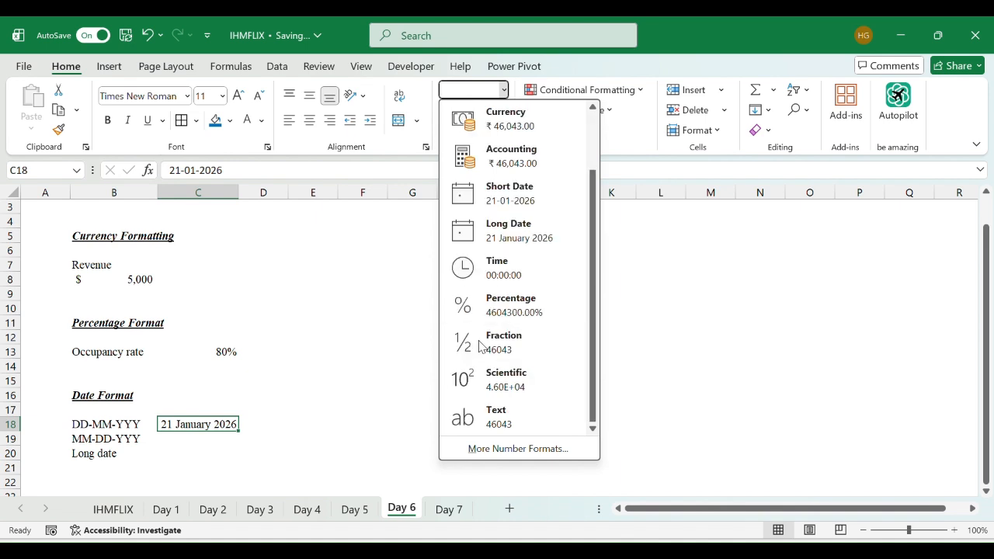
scroll(480, 347, up, 2)
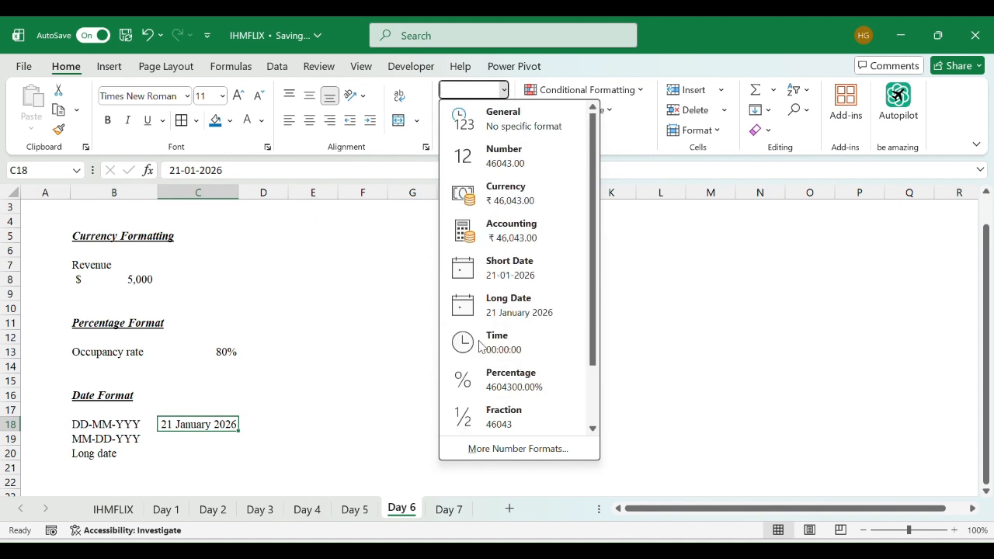
click(304, 339)
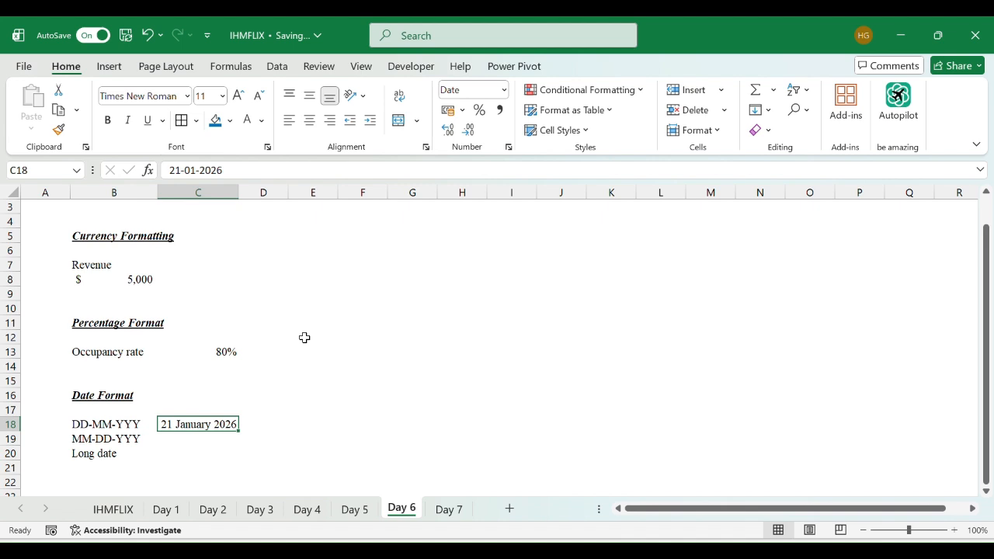
- Examine the Date and Custom format types in the Format Cells dialog for C18, then close it
key(ctrl+1)
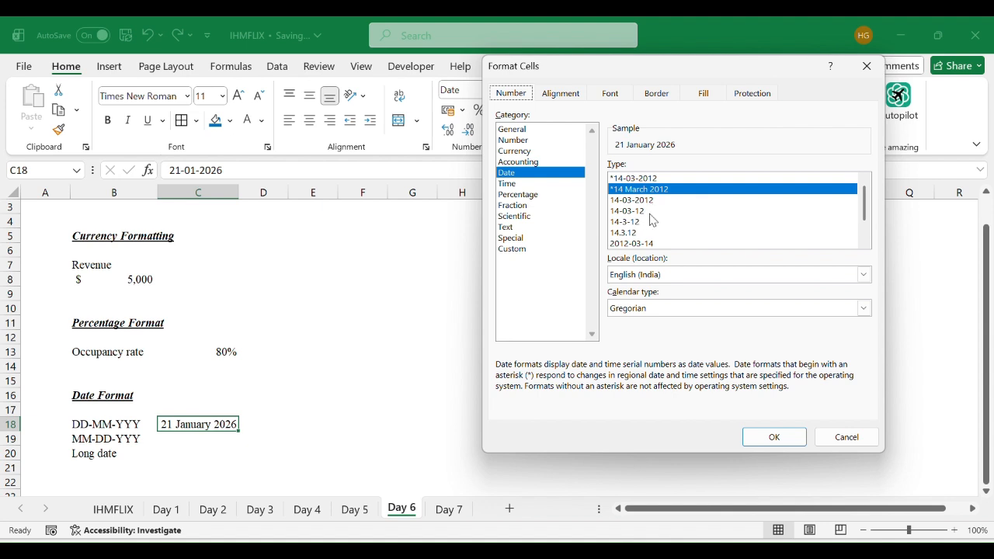
scroll(763, 237, down, 1)
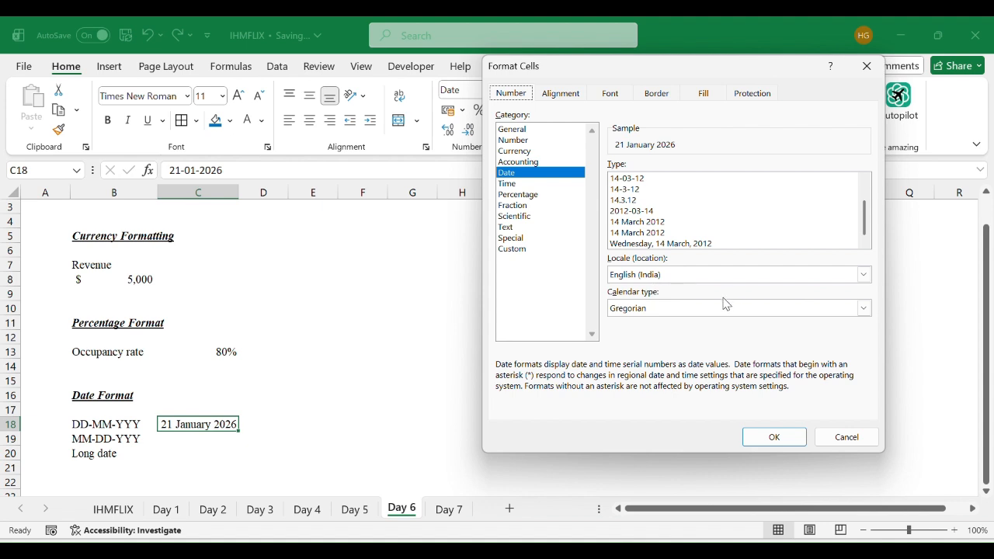
click(530, 250)
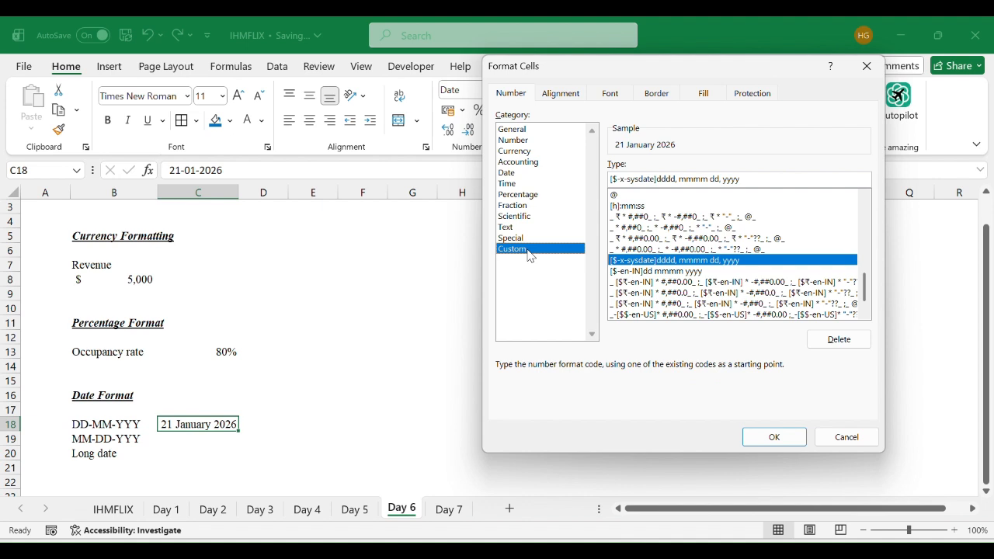
click(543, 172)
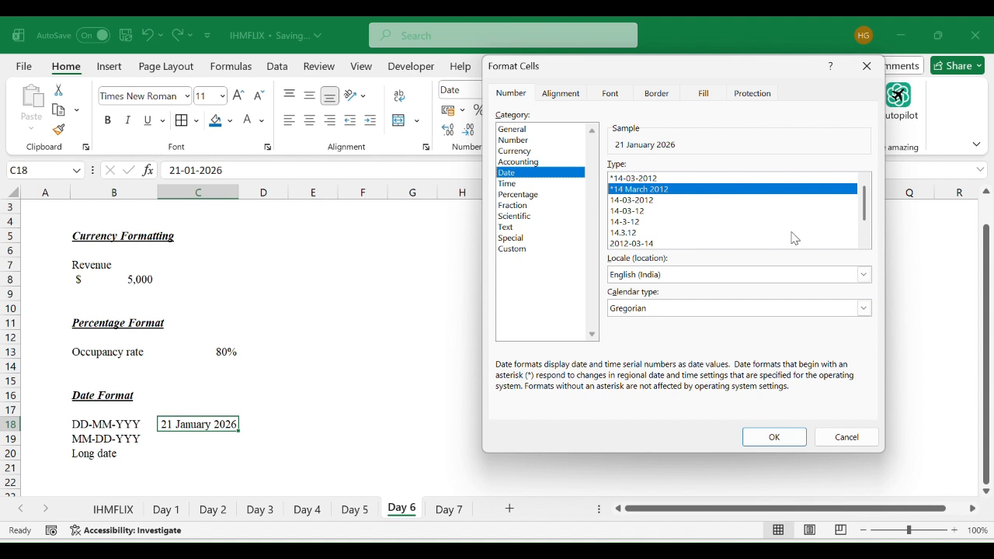
click(870, 66)
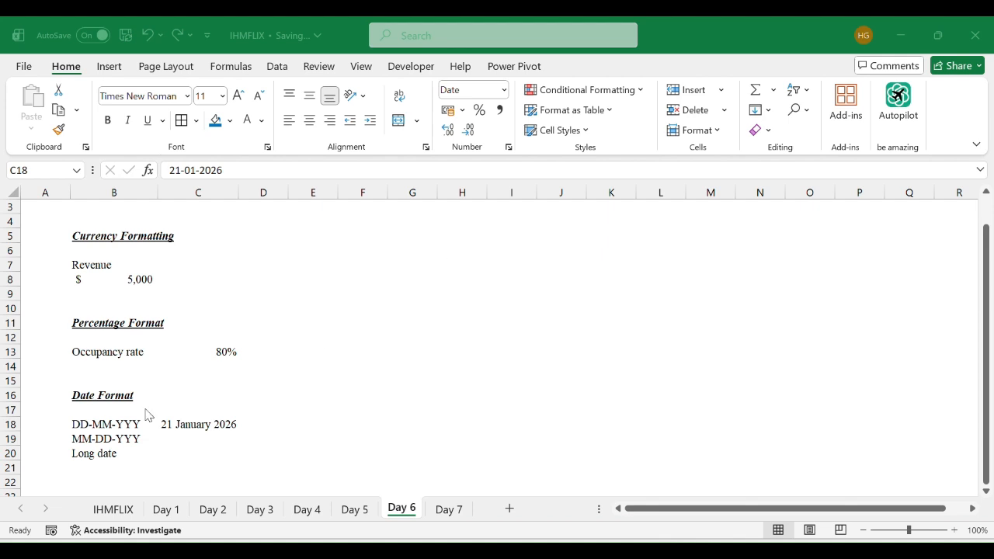
scroll(147, 415, down, 2)
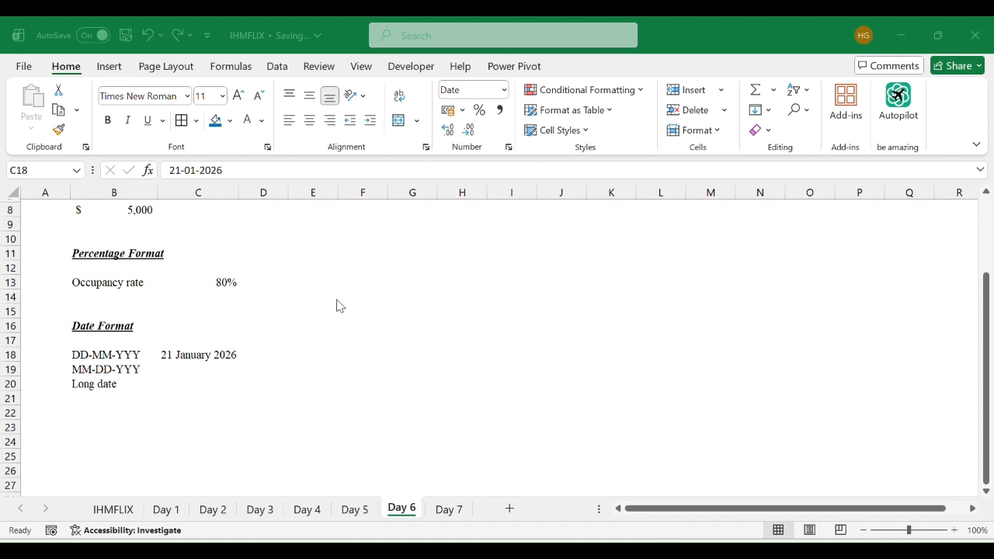
scroll(337, 304, up, 3)
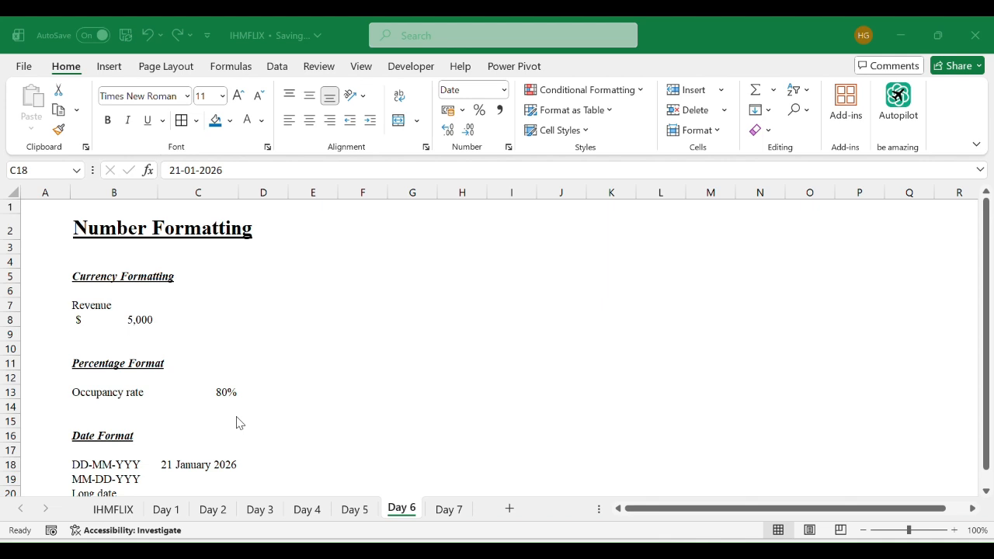
scroll(239, 422, down, 1)
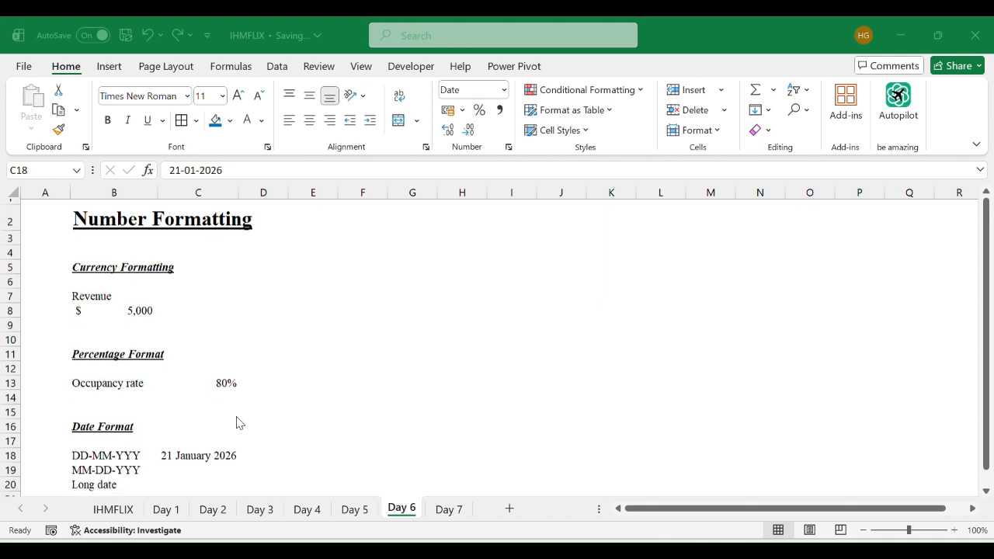